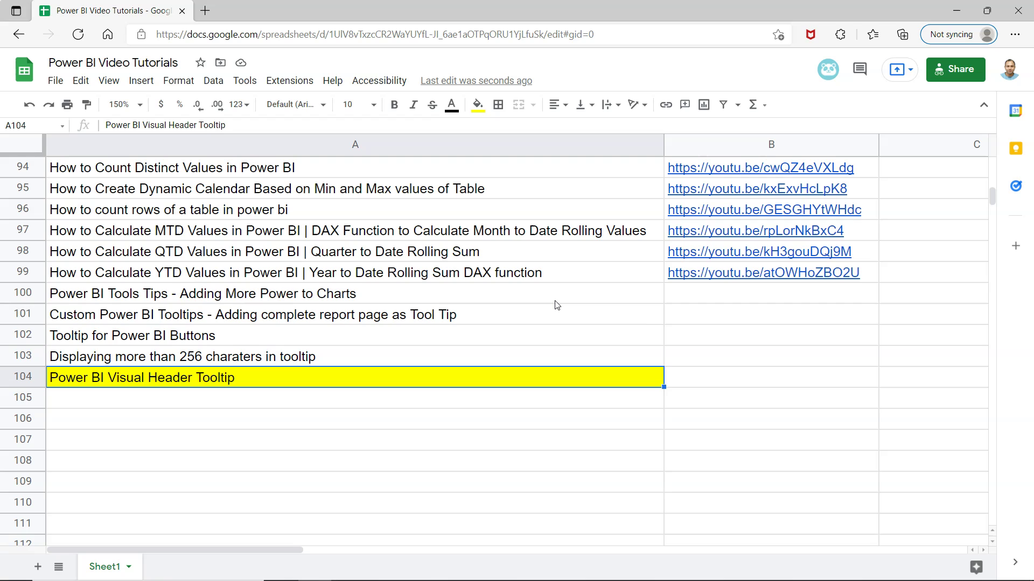
- Switch to the Power BI Desktop report window
{"action": "key", "text": "alt+Tab"}
{"action": "key", "text": "Tab"}
{"action": "key", "text": "Tab"}
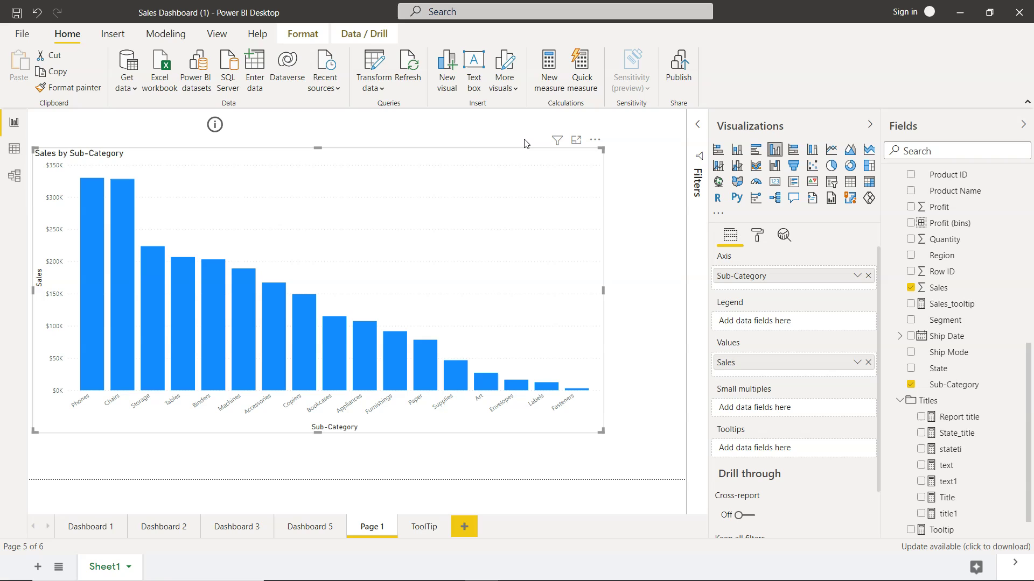
- In the chart's Format pane, expand Visual header and turn the visual header tooltip icon On
{"action": "left_click", "coordinate": [758, 240]}
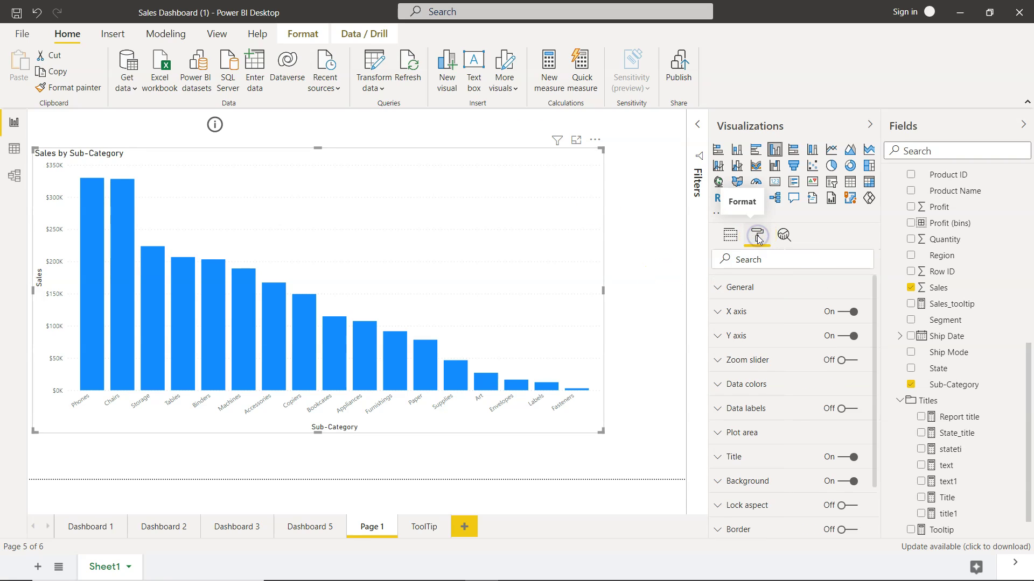
{"action": "scroll", "coordinate": [775, 377], "scroll_direction": "down", "scroll_amount": 2}
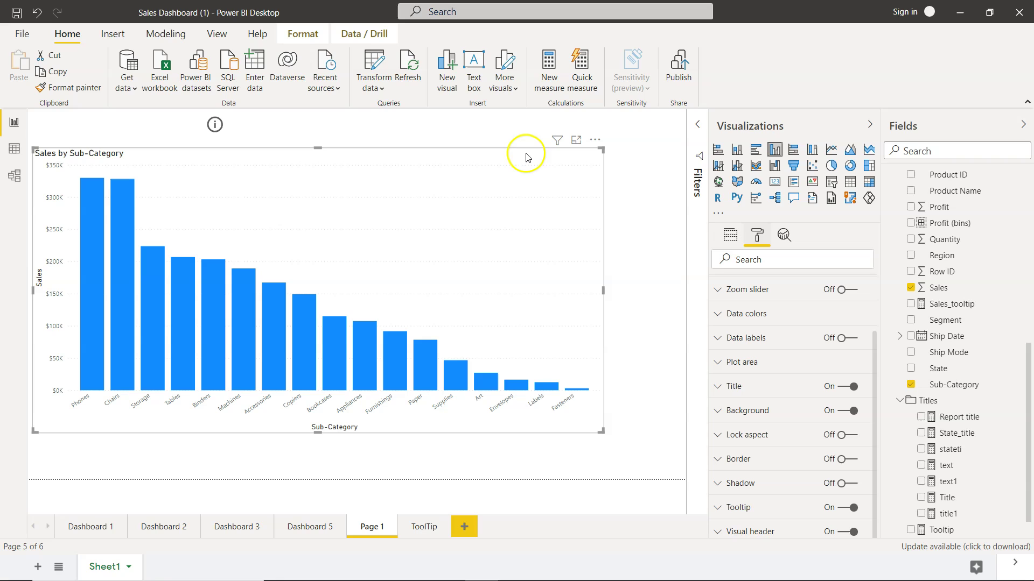
{"action": "left_click", "coordinate": [729, 531]}
{"action": "scroll", "coordinate": [764, 457], "scroll_direction": "down", "scroll_amount": 5}
{"action": "scroll", "coordinate": [765, 457], "scroll_direction": "down", "scroll_amount": 10}
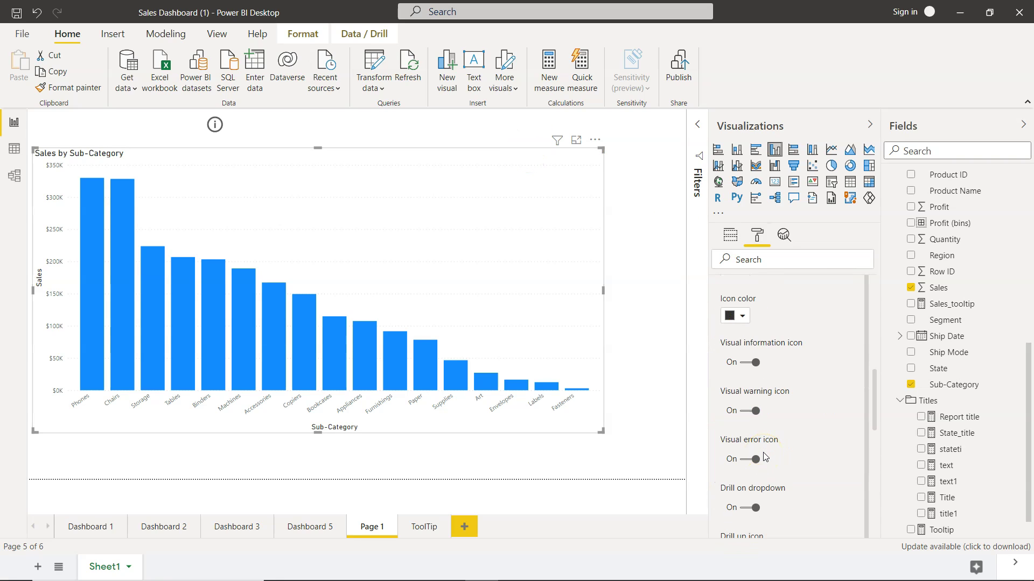
{"action": "scroll", "coordinate": [765, 456], "scroll_direction": "down", "scroll_amount": 2}
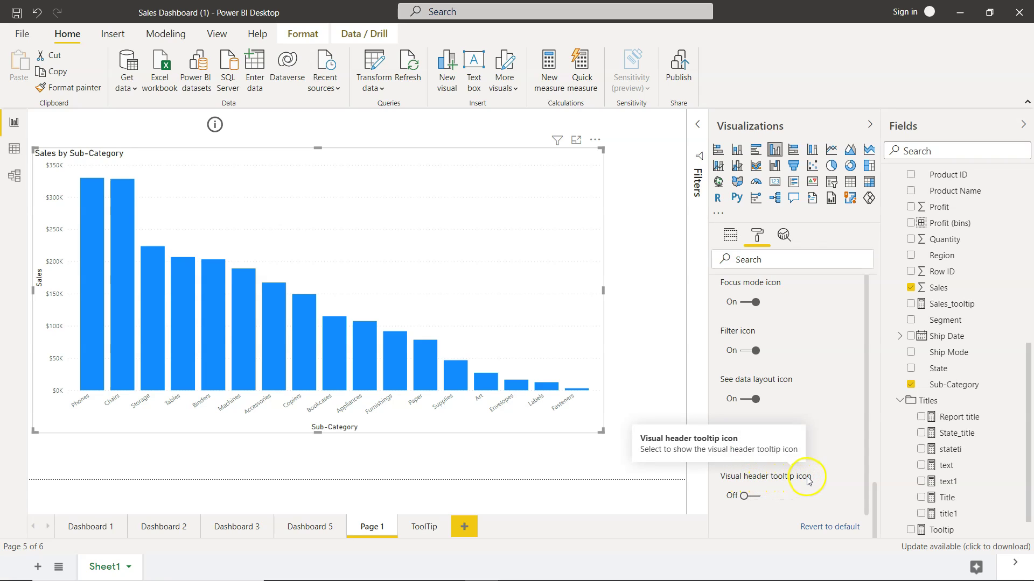
{"action": "left_click", "coordinate": [752, 498]}
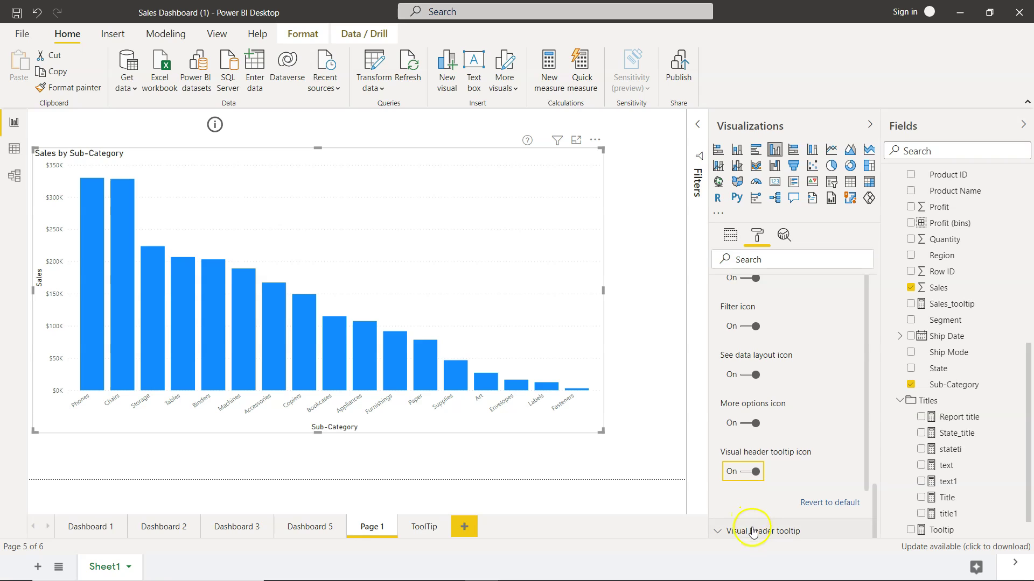
- Expand the Visual header tooltip settings, then move to the ToolTip report page
{"action": "left_click", "coordinate": [755, 532]}
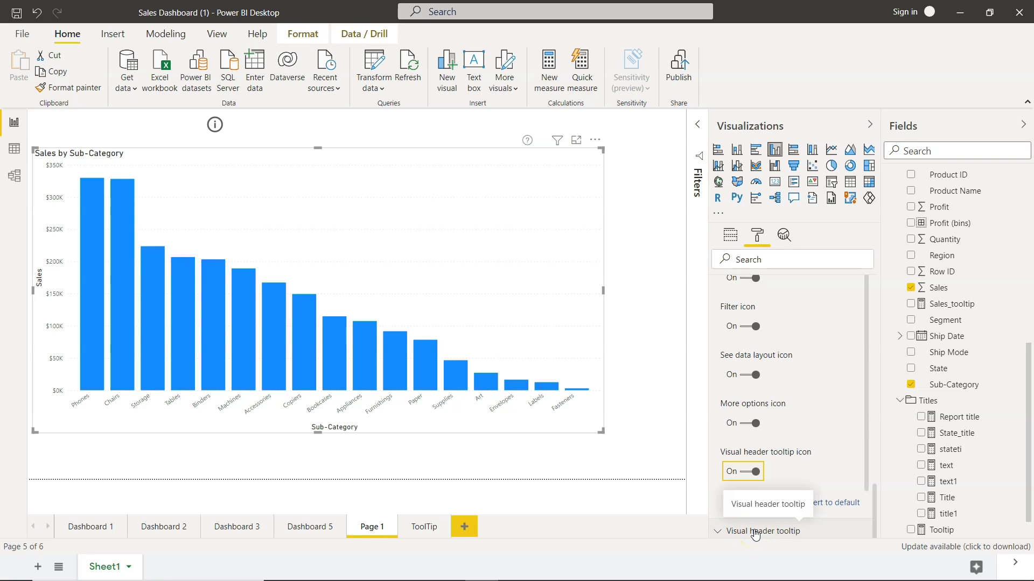
{"action": "left_click", "coordinate": [750, 474]}
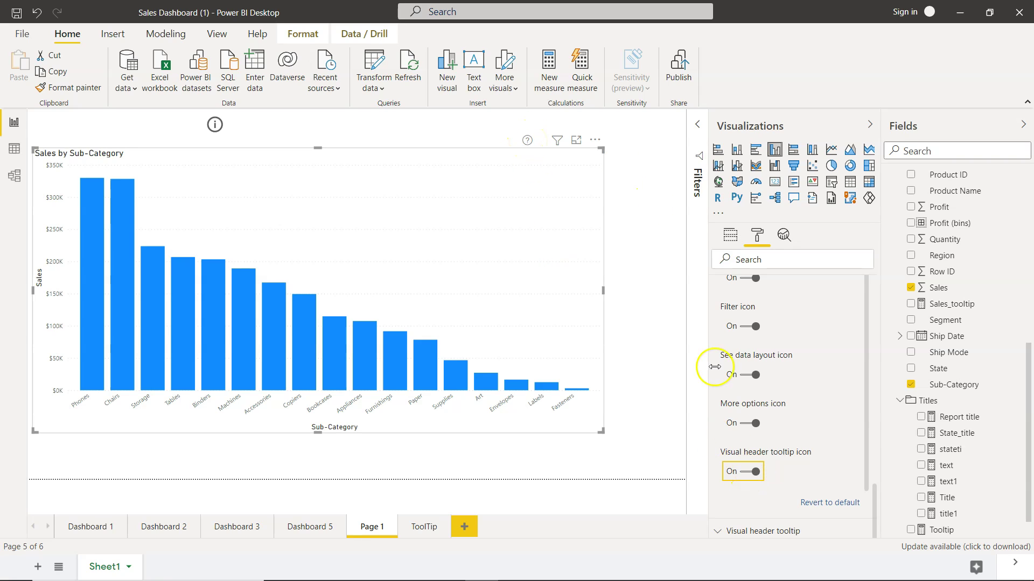
{"action": "left_click", "coordinate": [736, 533]}
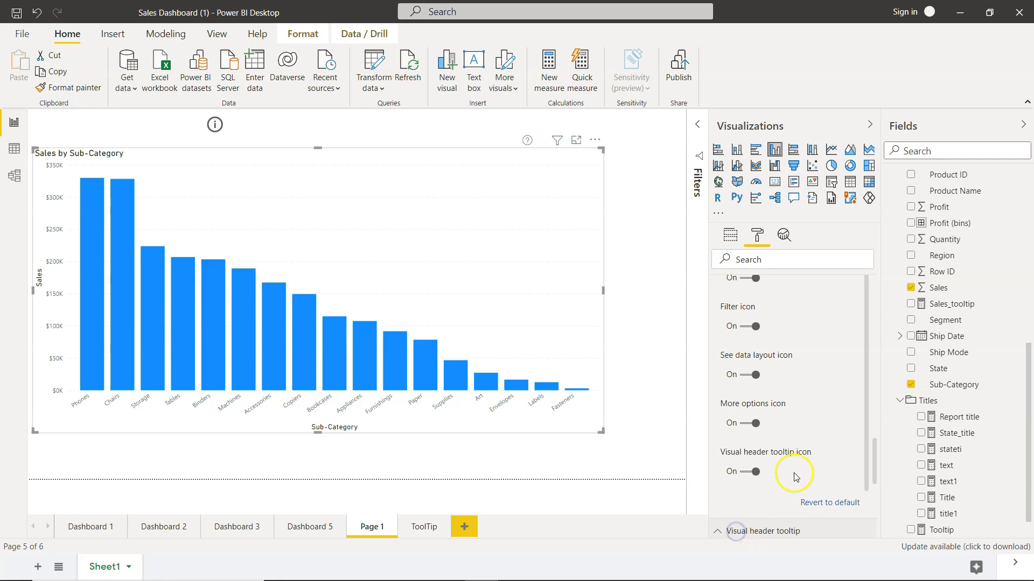
{"action": "scroll", "coordinate": [800, 473], "scroll_direction": "down", "scroll_amount": 2}
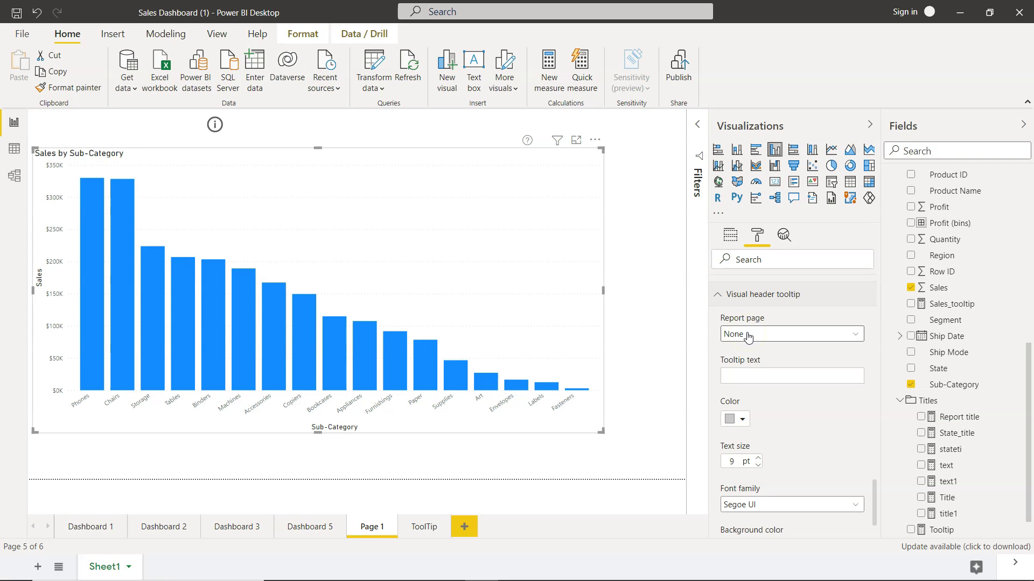
{"action": "left_click", "coordinate": [426, 531]}
- Confirm the ToolTip page has Tooltip On and page size type Tooltip, then return to Page 1
{"action": "left_click", "coordinate": [437, 416]}
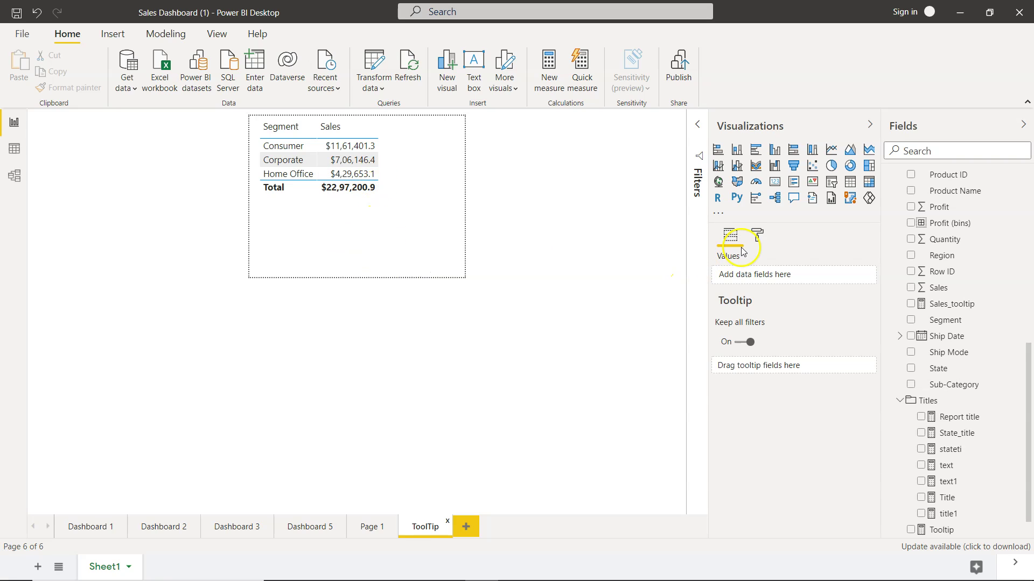
{"action": "left_click", "coordinate": [757, 235]}
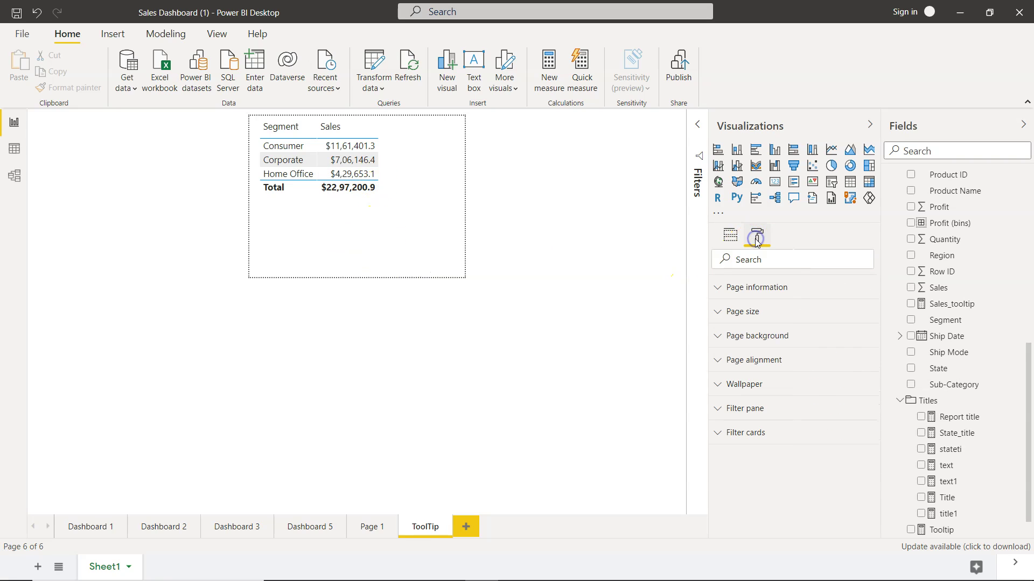
{"action": "left_click", "coordinate": [756, 291]}
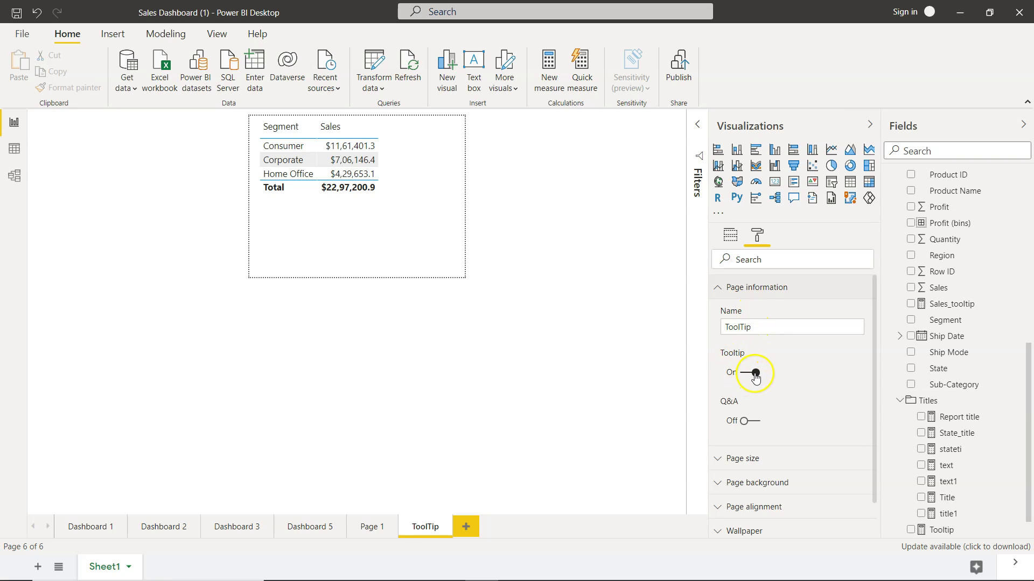
{"action": "left_click", "coordinate": [742, 458]}
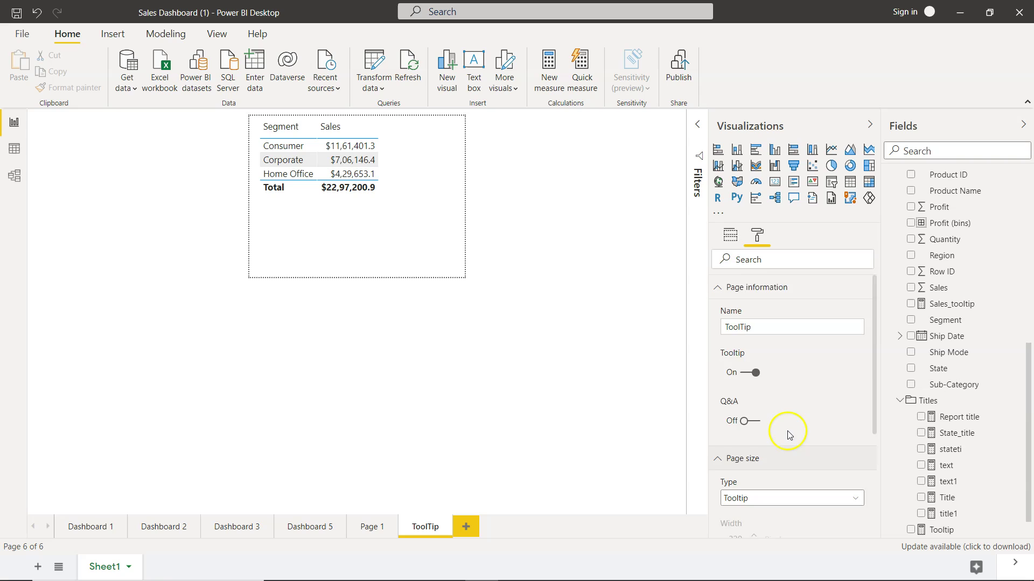
{"action": "scroll", "coordinate": [790, 435], "scroll_direction": "down", "scroll_amount": 3}
{"action": "left_click", "coordinate": [742, 330]}
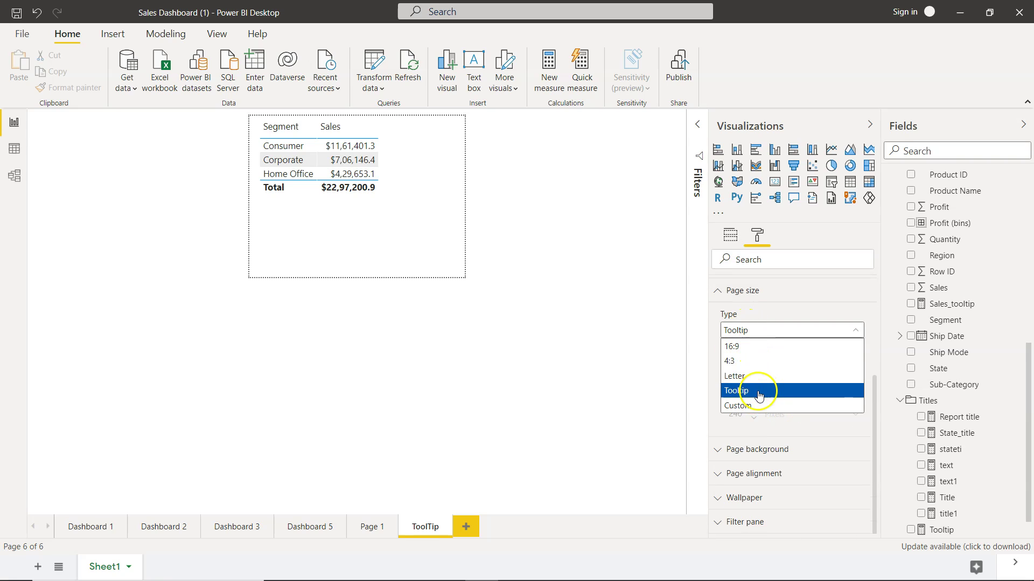
{"action": "left_click", "coordinate": [758, 395]}
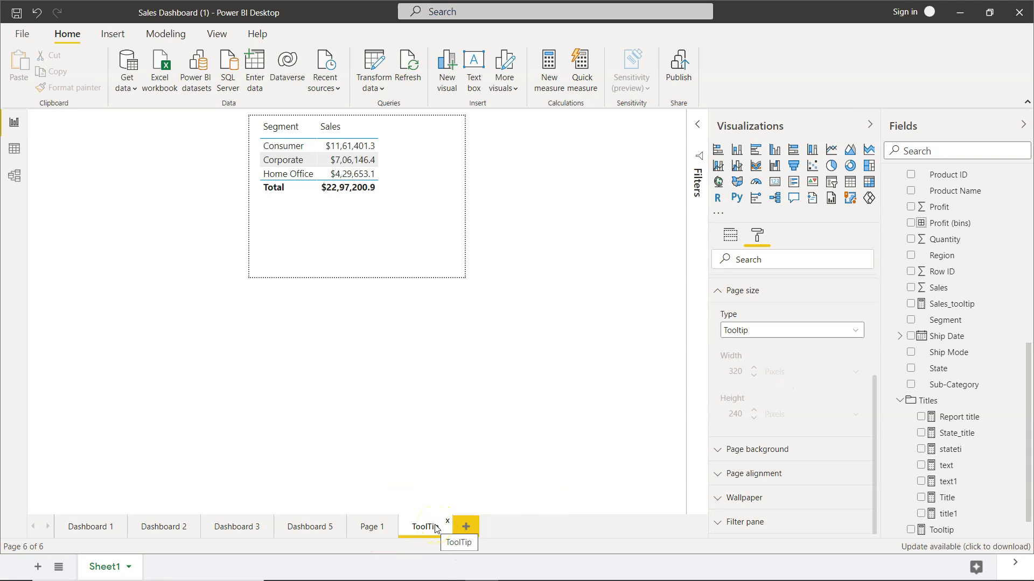
{"action": "left_click", "coordinate": [368, 221]}
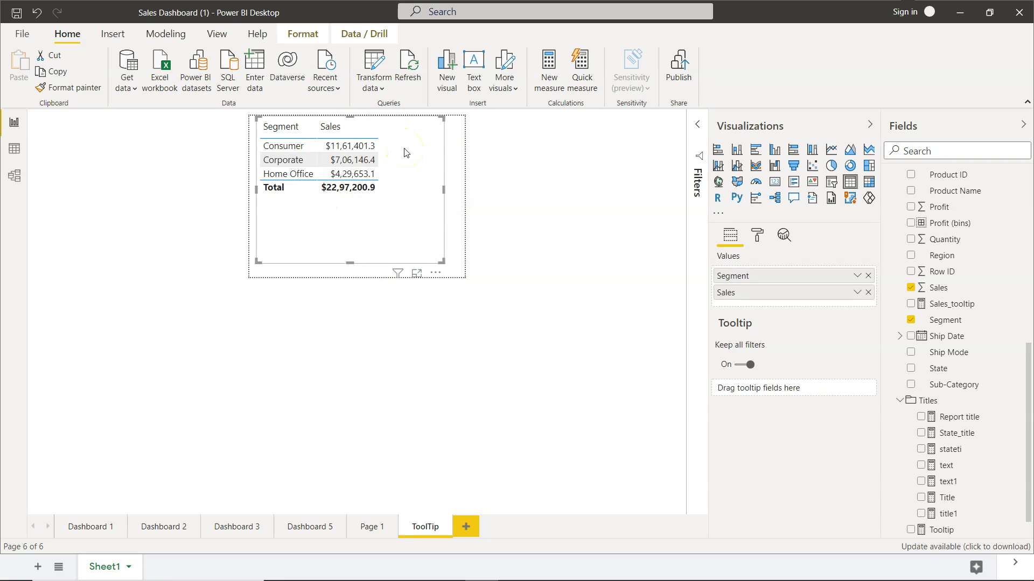
{"action": "left_click", "coordinate": [373, 532]}
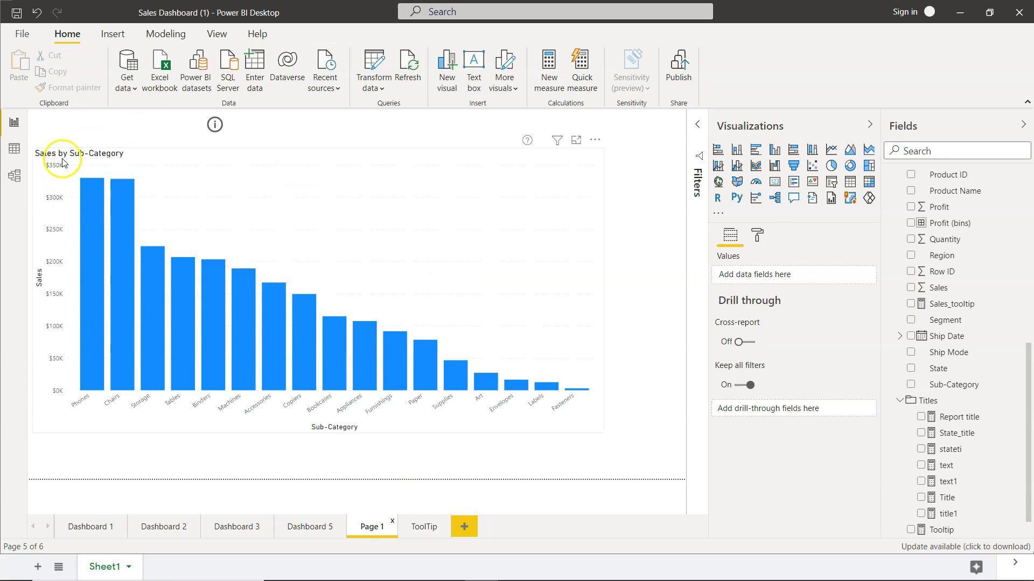
- Set the Sales by Sub-Category chart's visual header tooltip Report page to ToolTip
{"action": "mouse_move", "coordinate": [428, 578]}
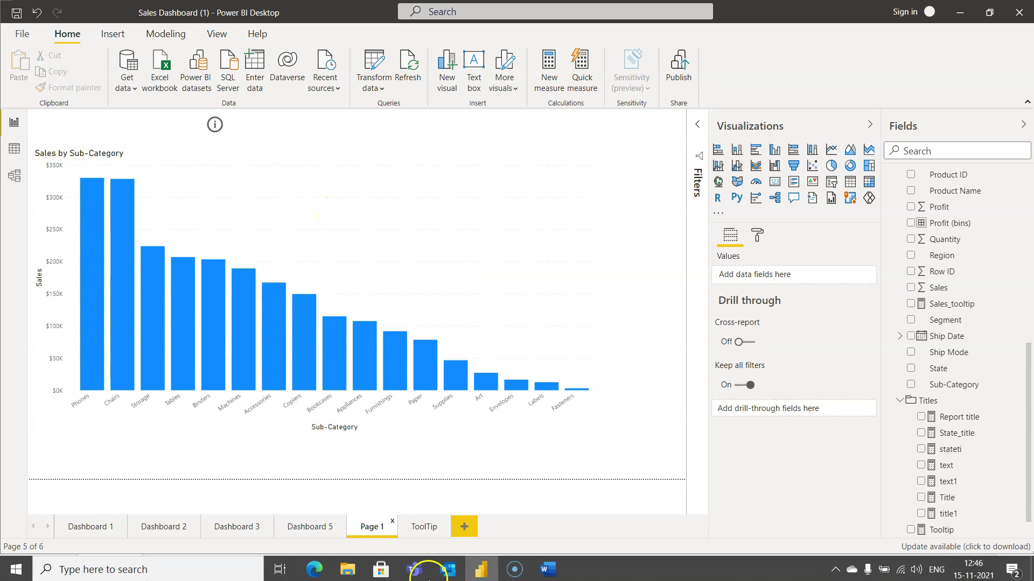
{"action": "mouse_move", "coordinate": [452, 189]}
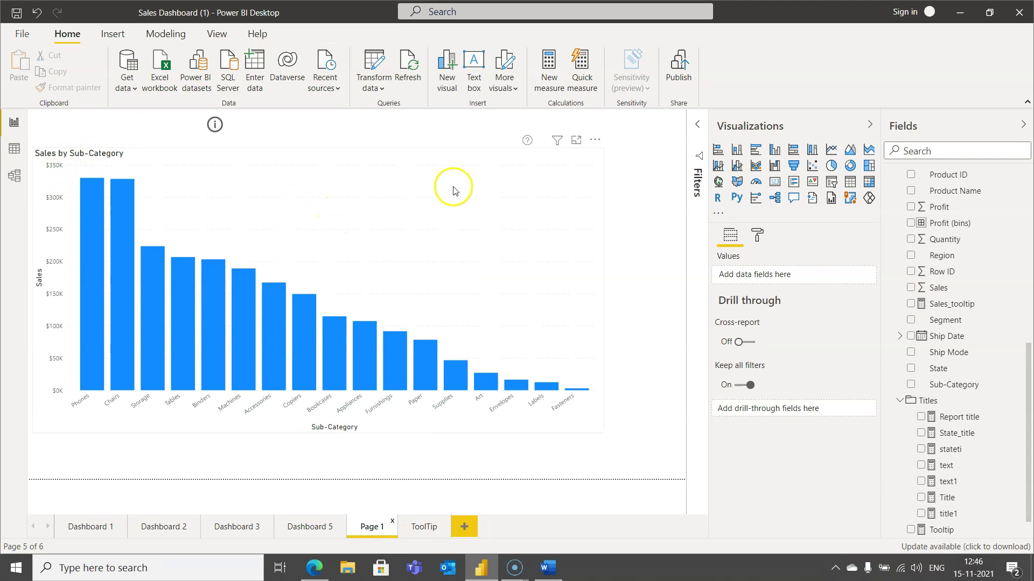
{"action": "left_click", "coordinate": [528, 143]}
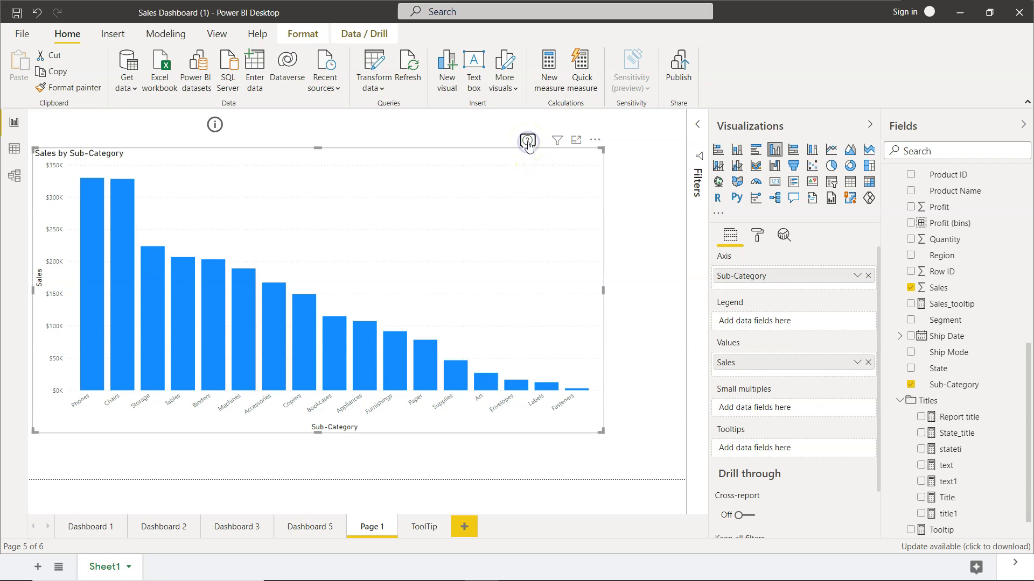
{"action": "left_click", "coordinate": [524, 141]}
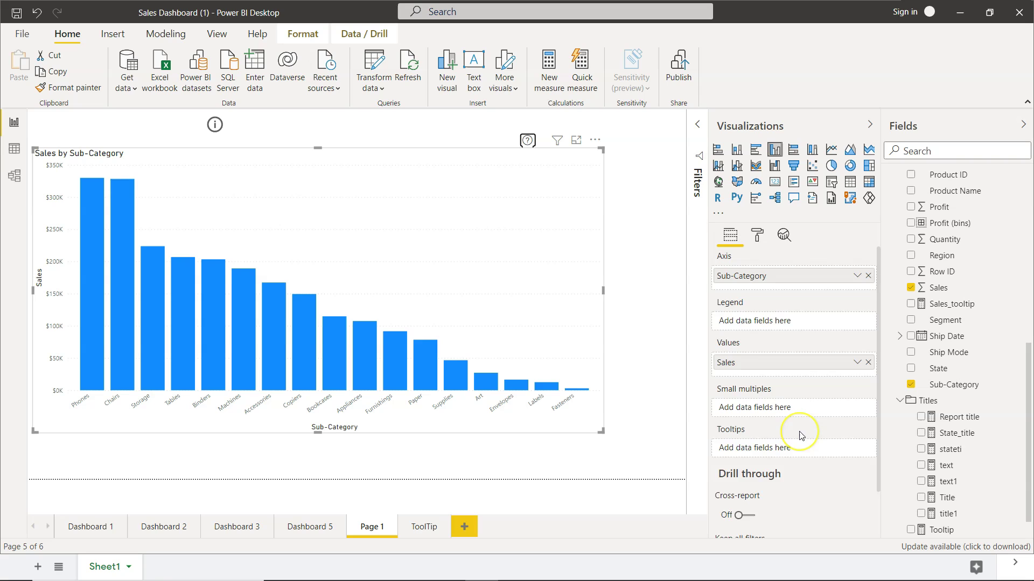
{"action": "scroll", "coordinate": [801, 431], "scroll_direction": "down", "scroll_amount": 1}
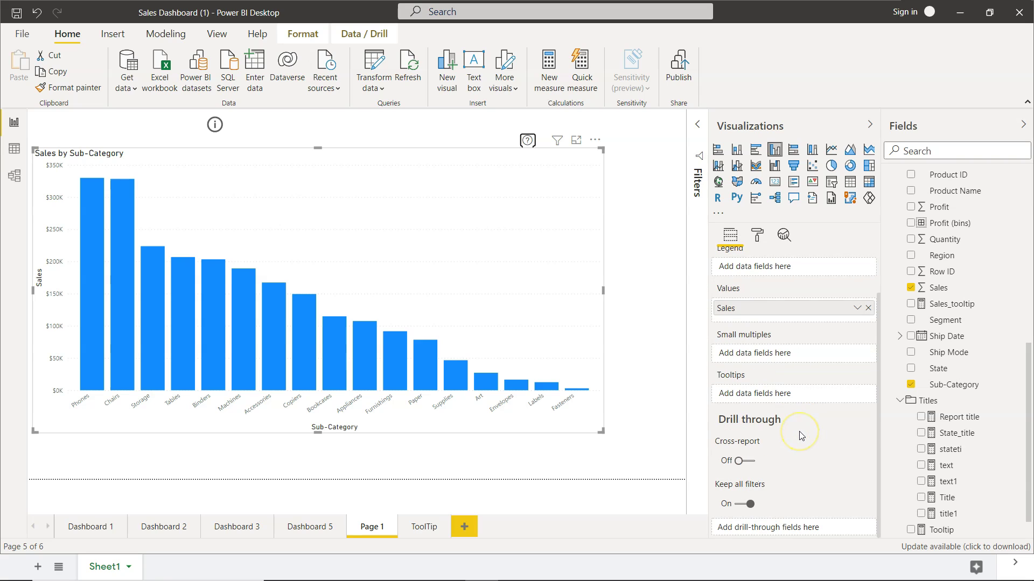
{"action": "left_click", "coordinate": [757, 235]}
{"action": "left_click", "coordinate": [754, 532]}
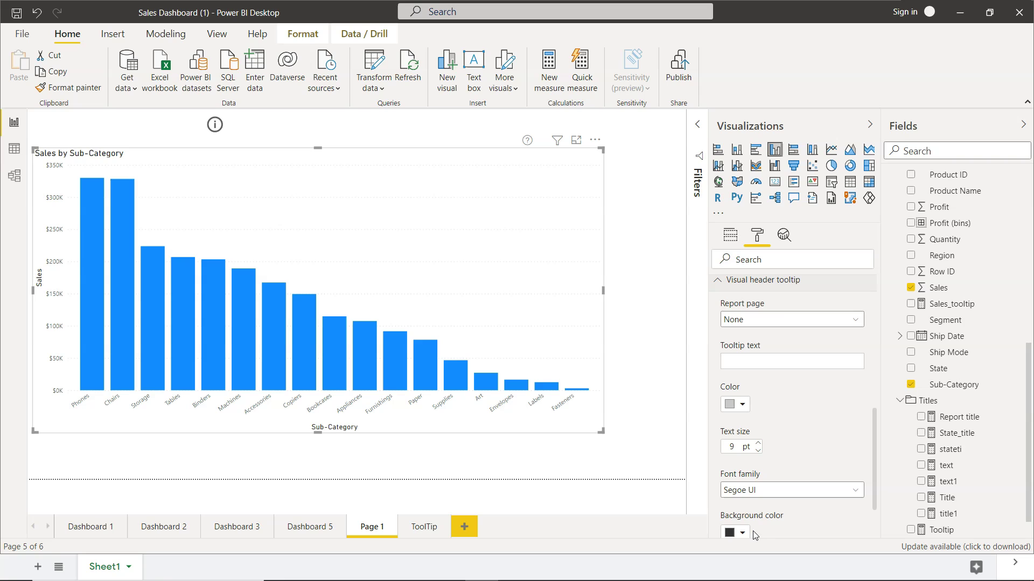
{"action": "left_click", "coordinate": [773, 320]}
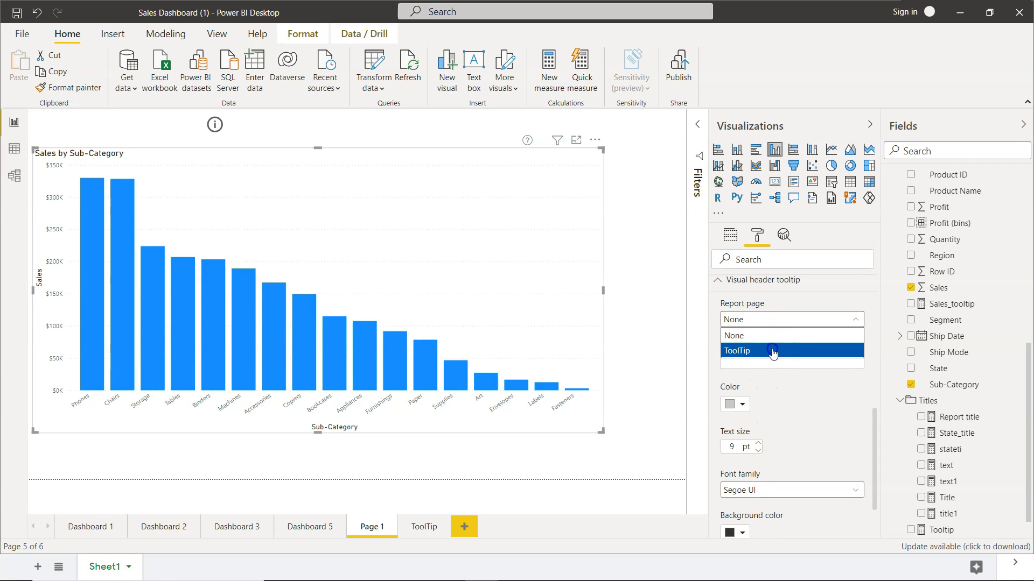
{"action": "left_click", "coordinate": [773, 350]}
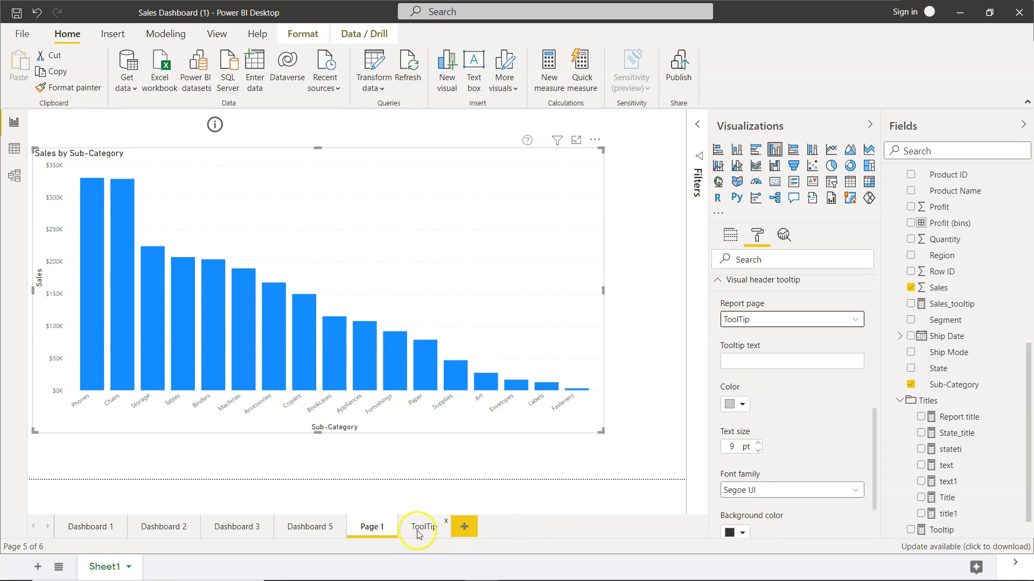
{"action": "left_click", "coordinate": [674, 302]}
{"action": "mouse_move", "coordinate": [526, 142]}
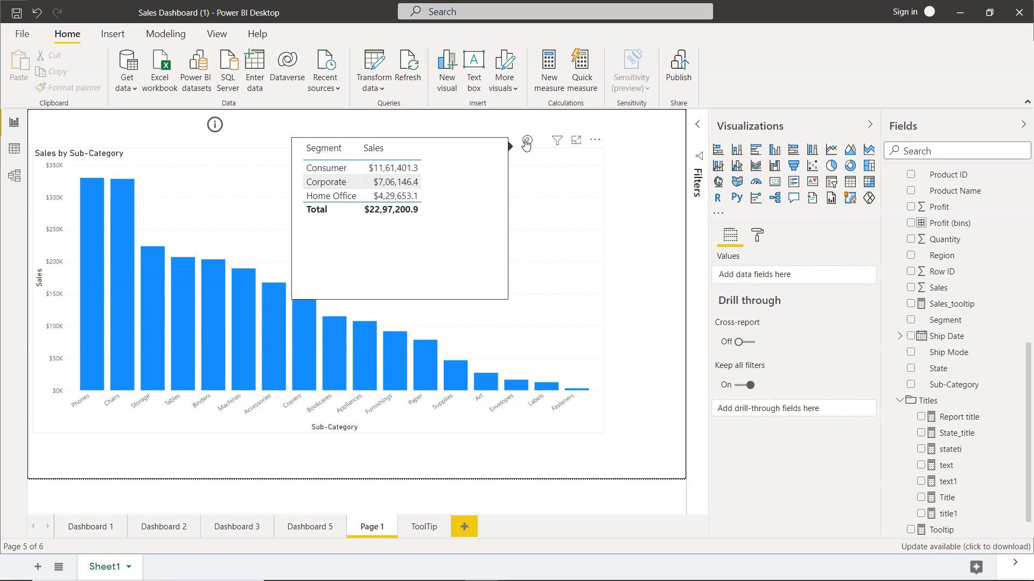
- Replace Segment with Category in the ToolTip table, placing Category before Sales
{"action": "left_click", "coordinate": [419, 529]}
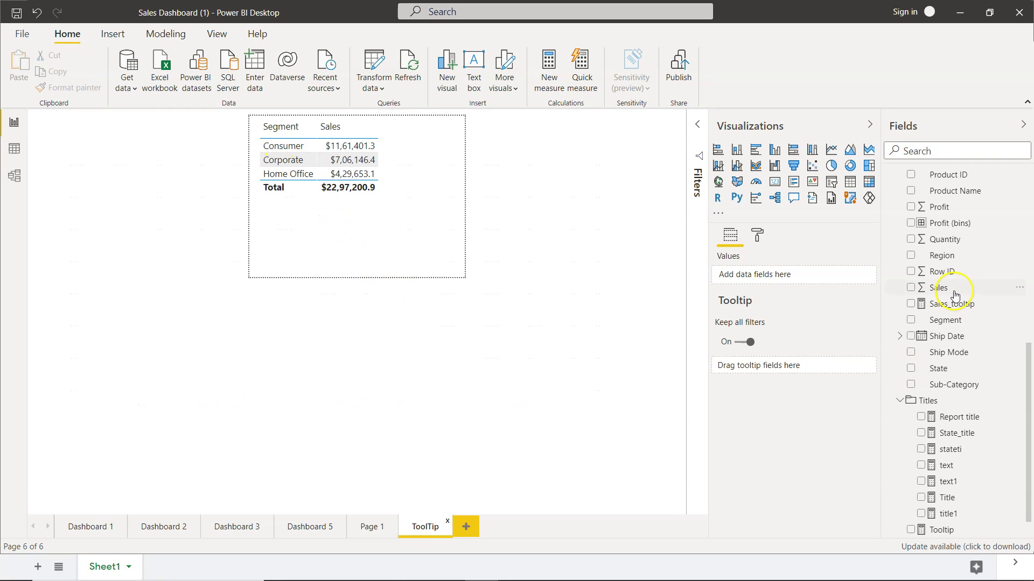
{"action": "scroll", "coordinate": [951, 293], "scroll_direction": "up", "scroll_amount": 6}
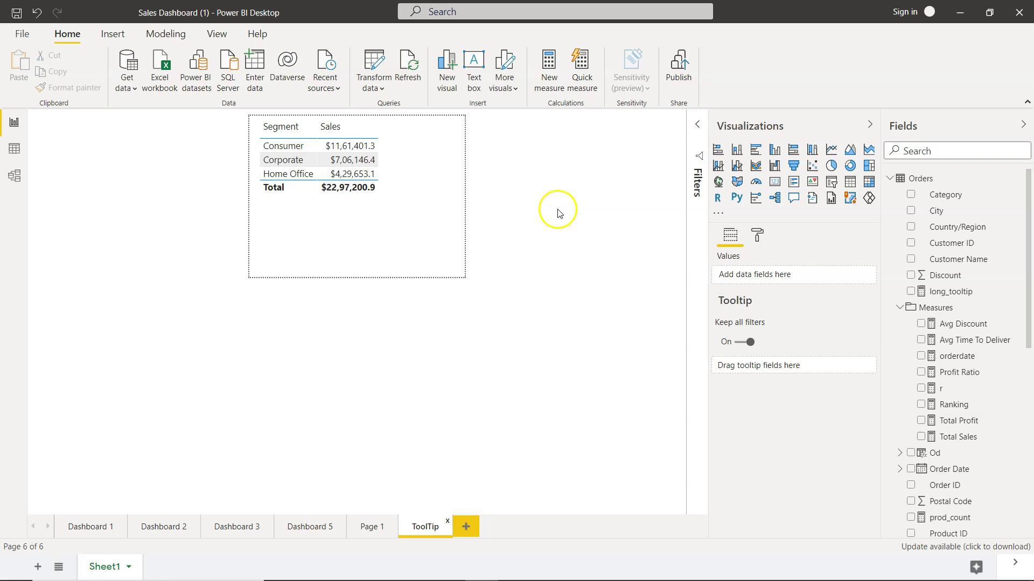
{"action": "left_click", "coordinate": [409, 161]}
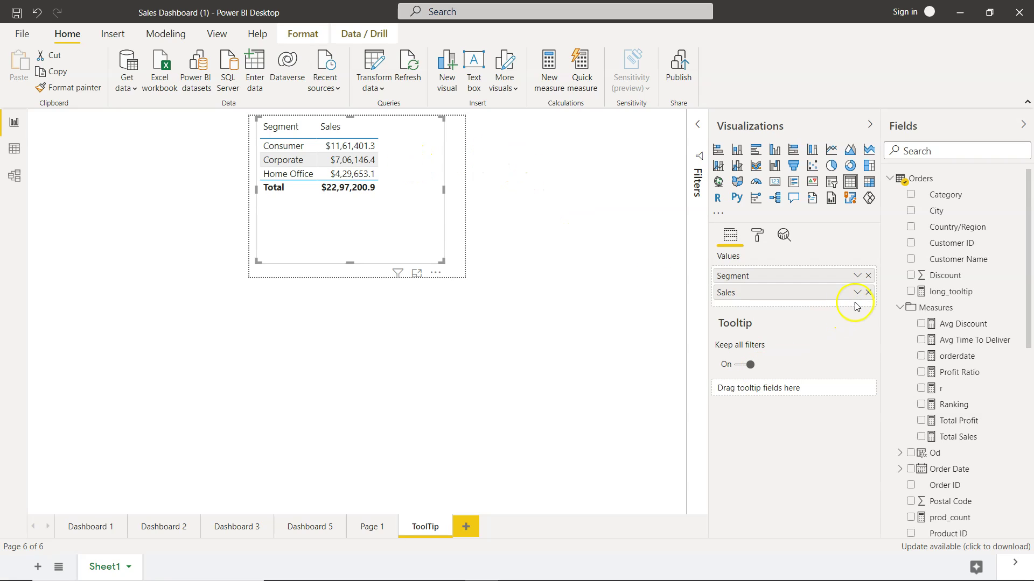
{"action": "left_click", "coordinate": [869, 275]}
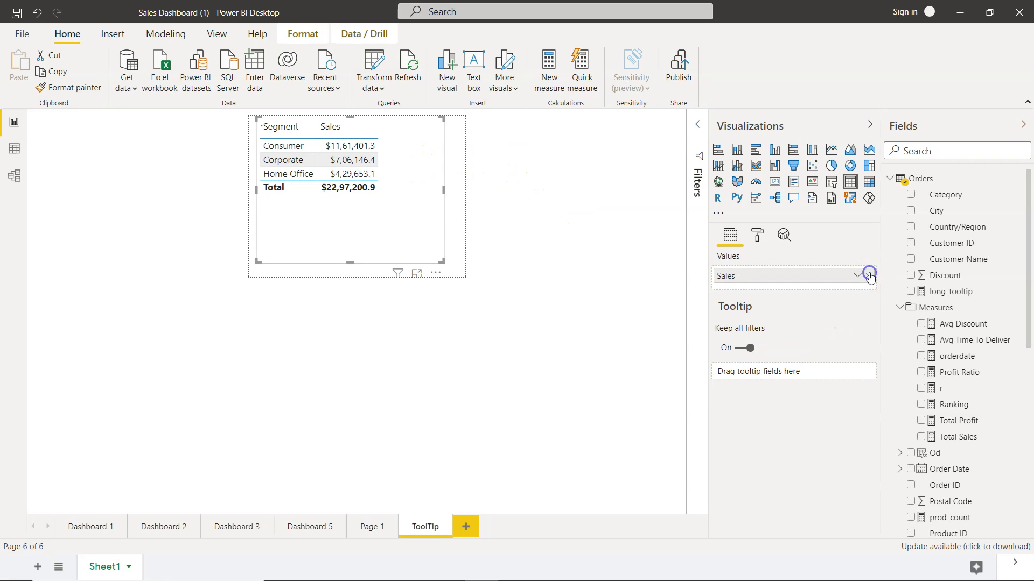
{"action": "left_click", "coordinate": [911, 195]}
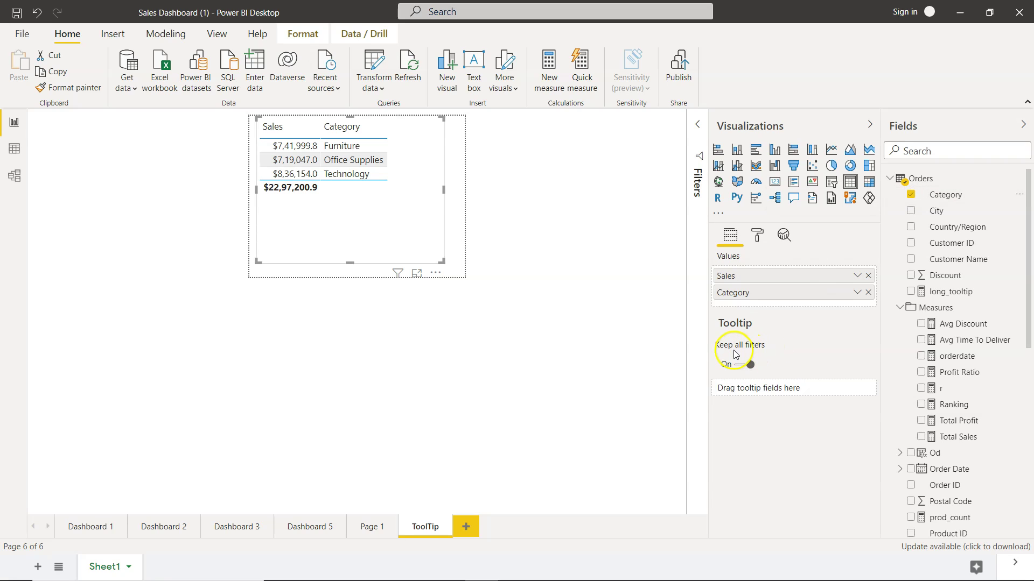
{"action": "left_click_drag", "start_coordinate": [713, 292], "coordinate": [738, 277]}
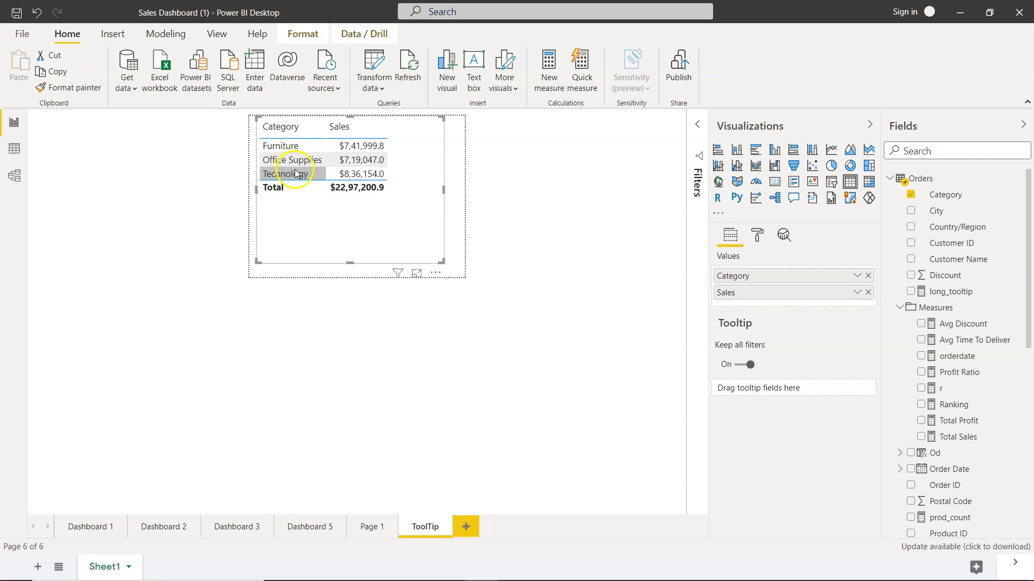
{"action": "left_click", "coordinate": [378, 531]}
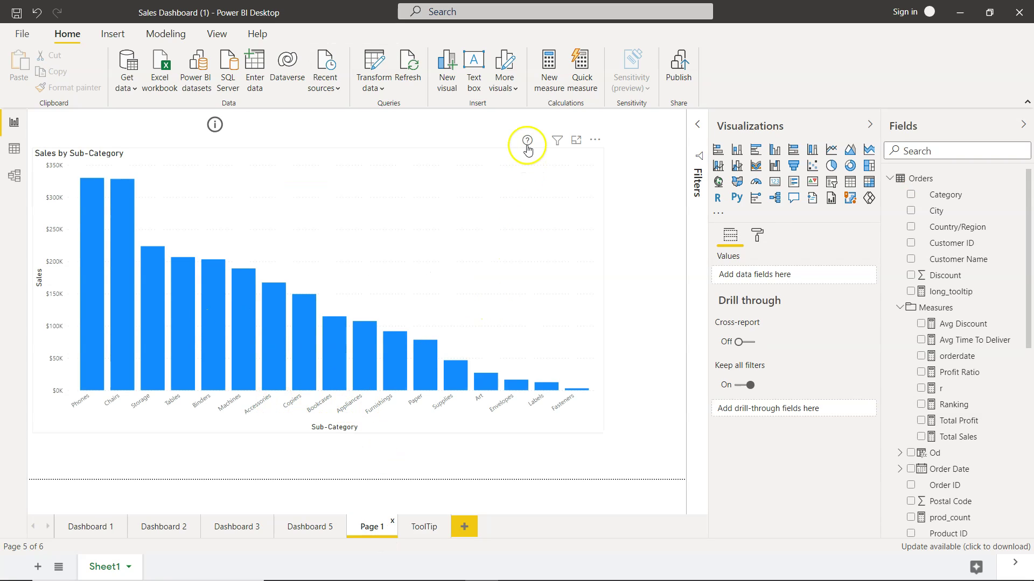
{"action": "mouse_move", "coordinate": [527, 139]}
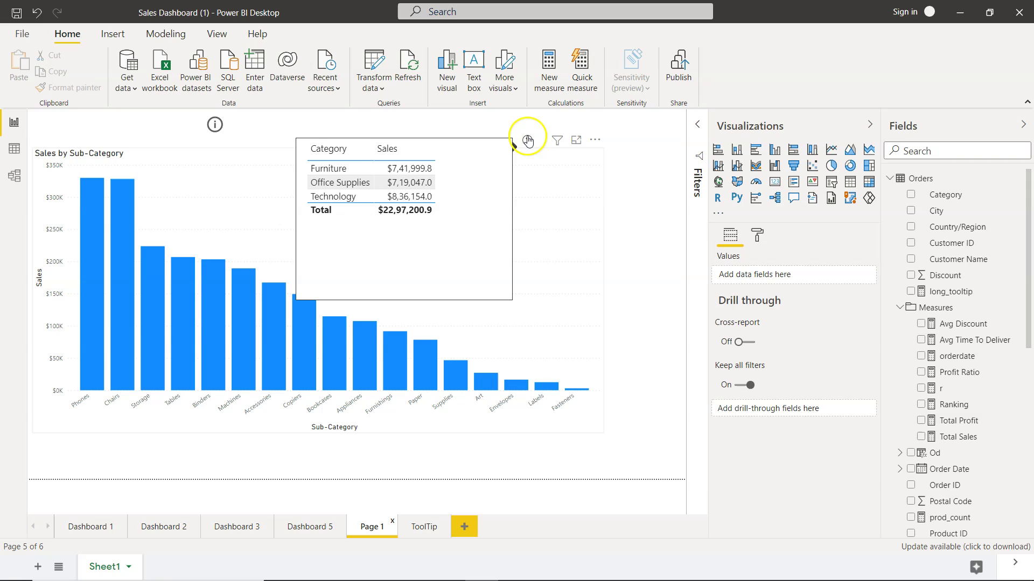